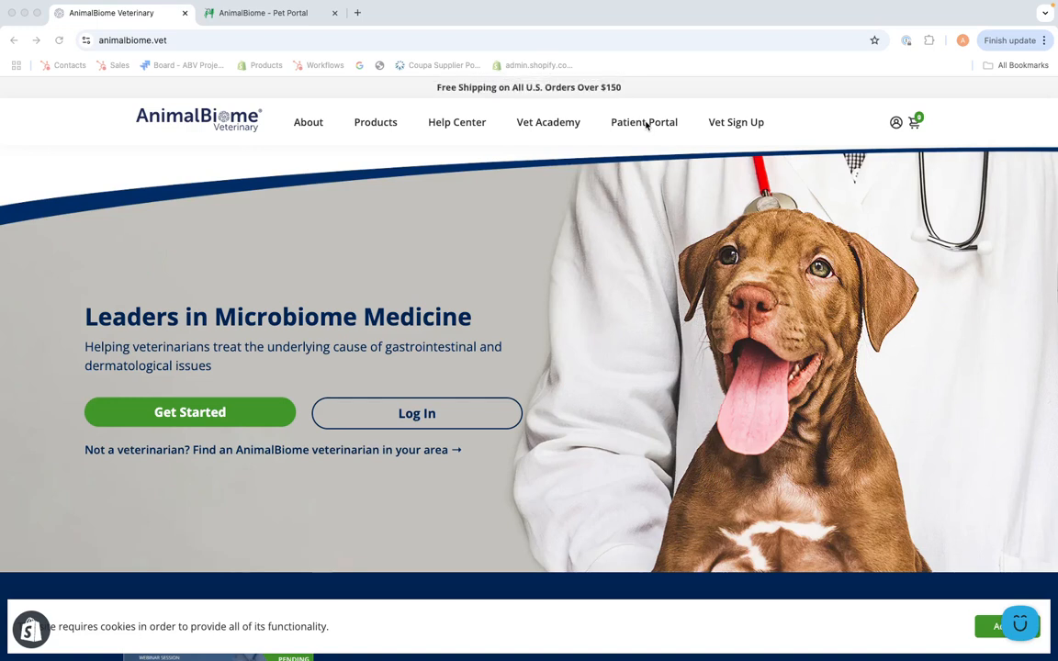
Switch to the AnimalBiome Pet Portal tab to see the dashboard listing Otis and Finn
{"action": "left_click", "coordinate": [297, 15]}
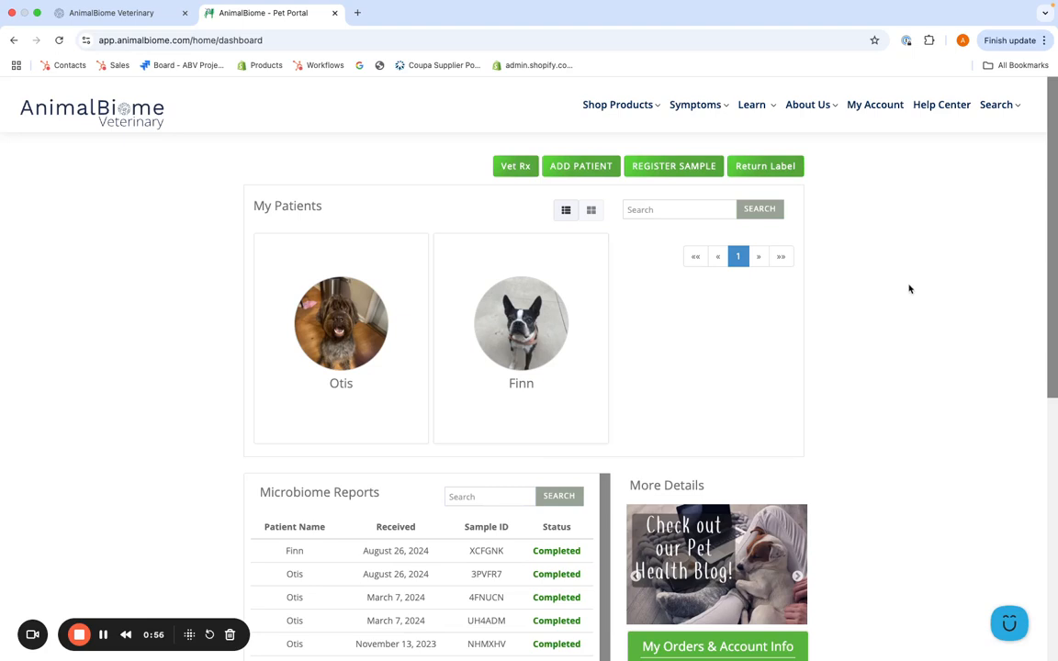
Start a new sample registration for Otis with sample kind Gut
{"action": "left_click", "coordinate": [663, 169]}
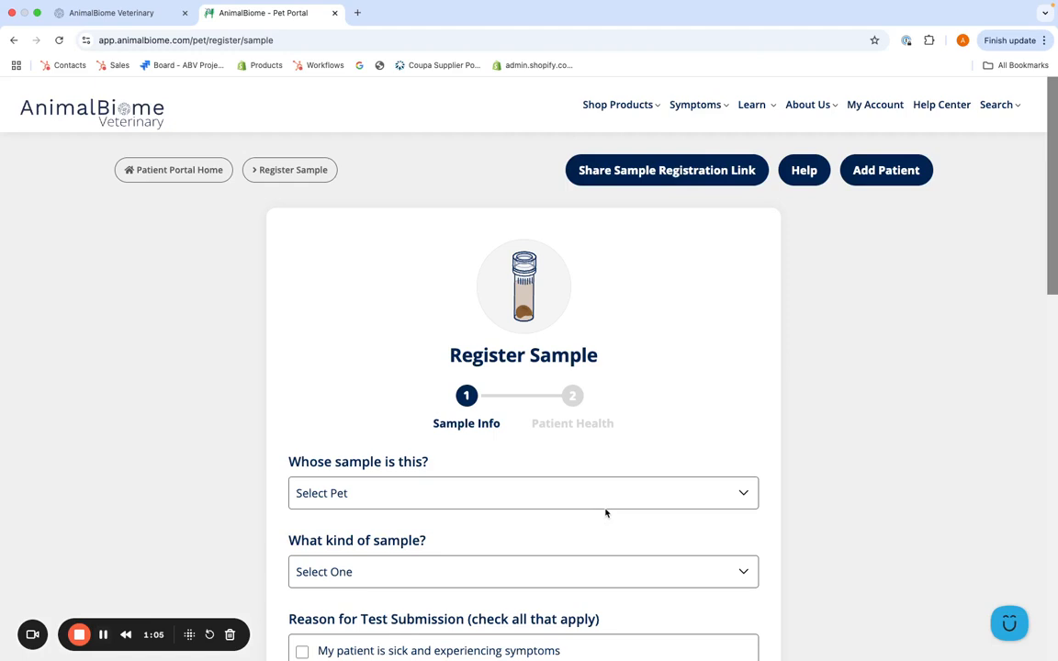
{"action": "left_click", "coordinate": [609, 500]}
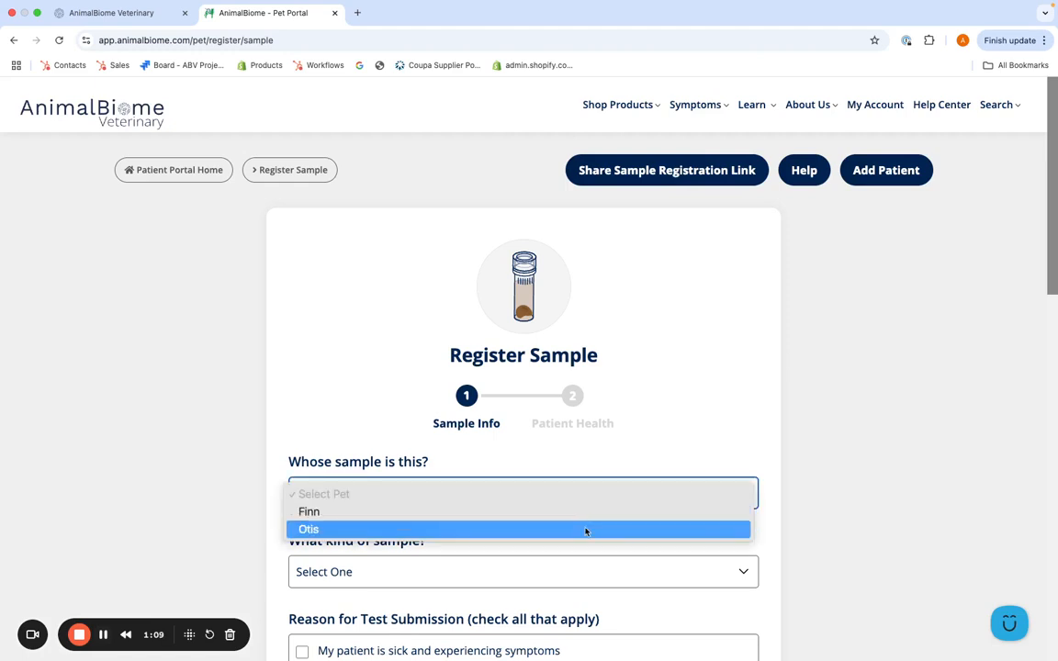
{"action": "left_click", "coordinate": [585, 531]}
{"action": "scroll", "coordinate": [586, 530], "scroll_direction": "down", "scroll_amount": 1}
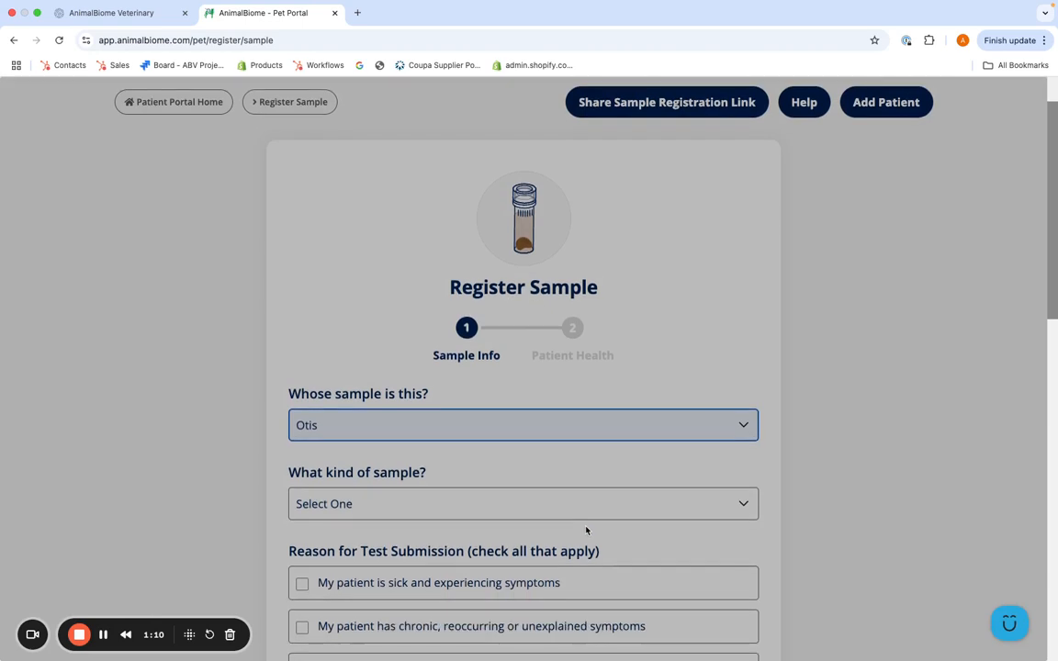
{"action": "scroll", "coordinate": [586, 530], "scroll_direction": "down", "scroll_amount": 2}
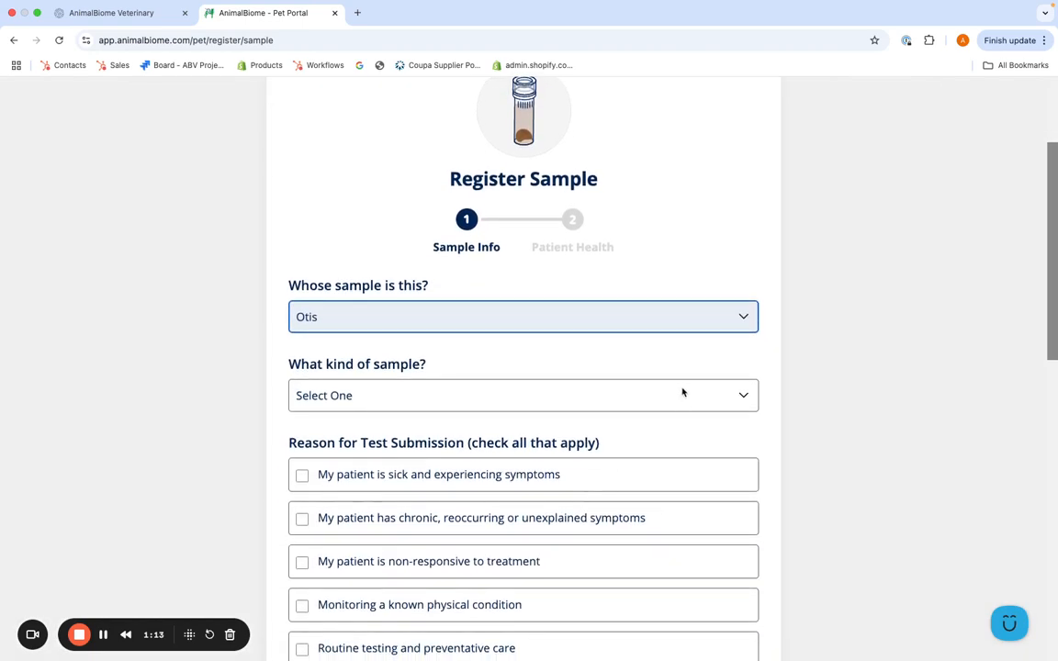
{"action": "left_click", "coordinate": [676, 397]}
{"action": "left_click", "coordinate": [617, 423]}
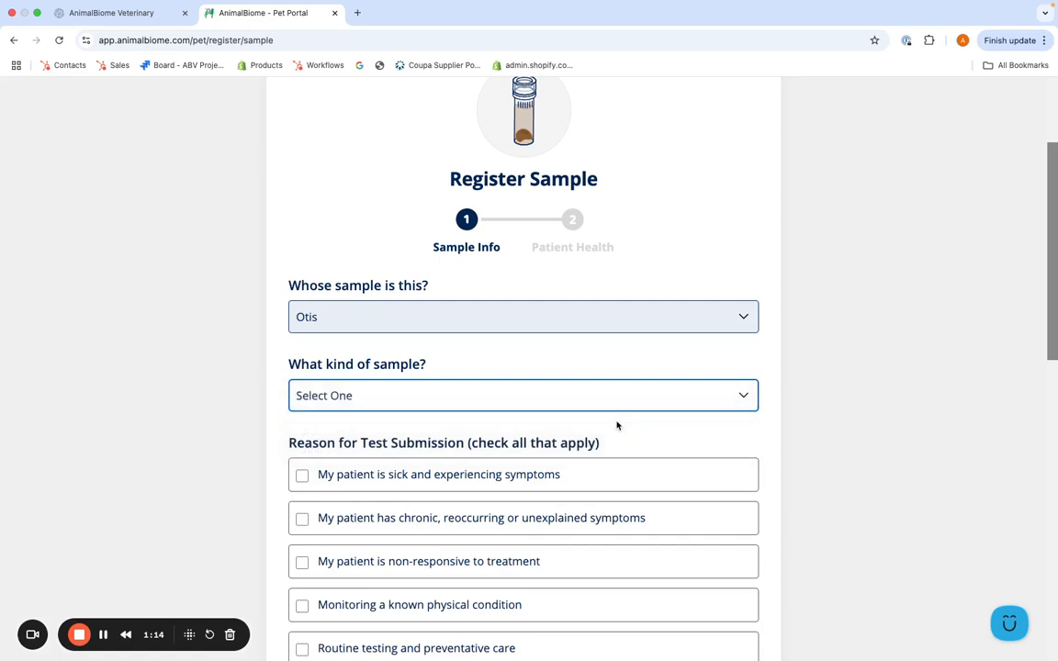
Mark the stool log-shaped and Brown, with reasons 'recommended by me' and 'Follow-up after treatment'
{"action": "scroll", "coordinate": [607, 439], "scroll_direction": "down", "scroll_amount": 3}
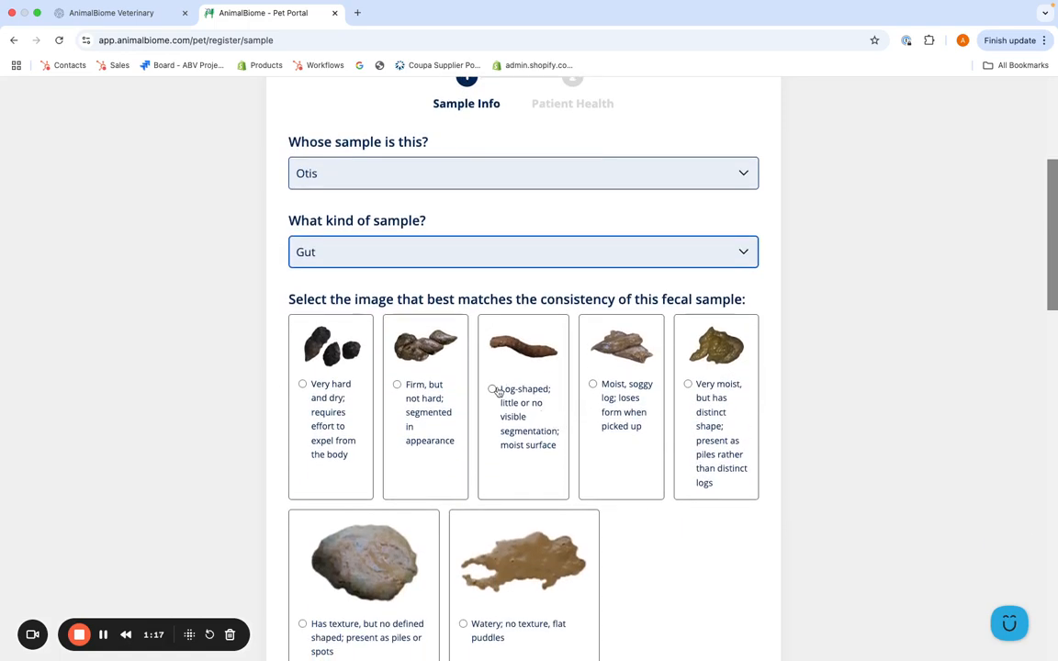
{"action": "left_click", "coordinate": [493, 389]}
{"action": "scroll", "coordinate": [501, 404], "scroll_direction": "down", "scroll_amount": 7}
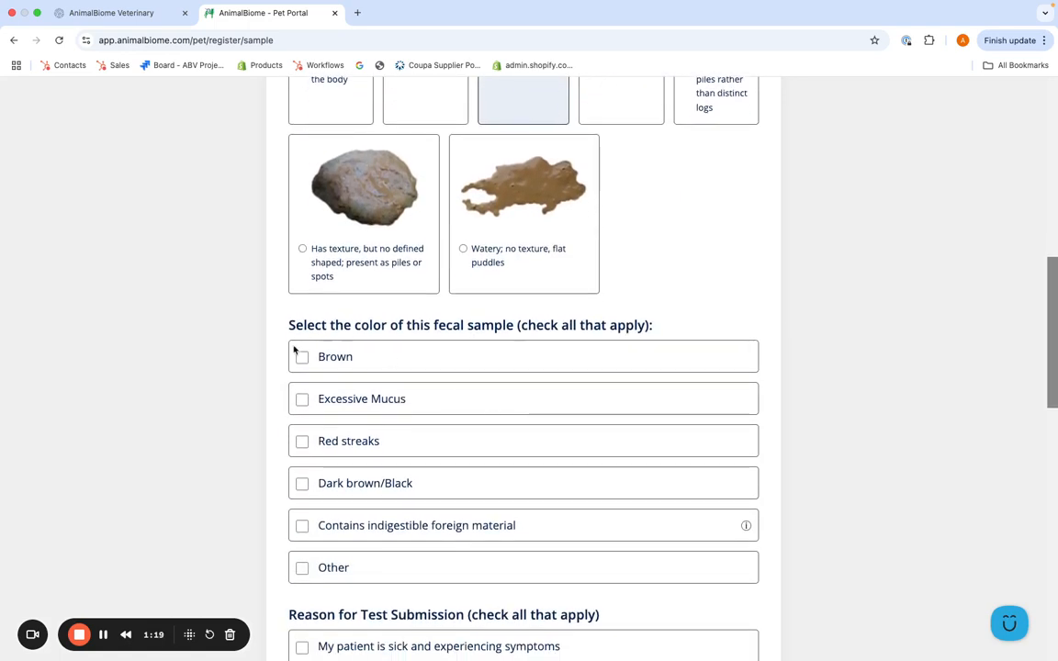
{"action": "left_click", "coordinate": [302, 357]}
{"action": "scroll", "coordinate": [340, 378], "scroll_direction": "down", "scroll_amount": 5}
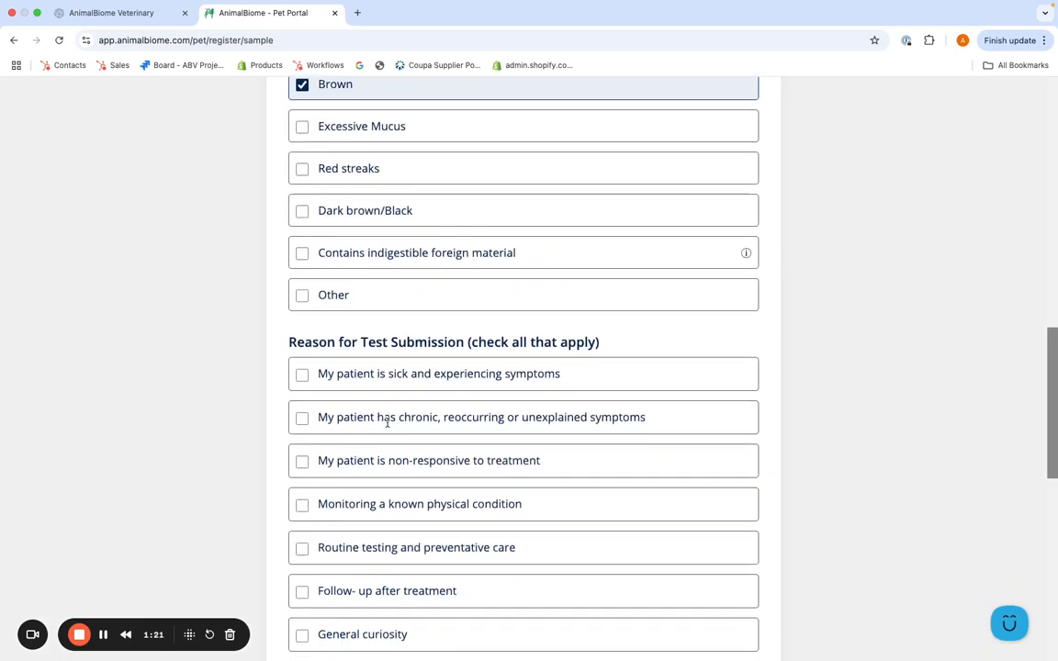
{"action": "scroll", "coordinate": [316, 537], "scroll_direction": "down", "scroll_amount": 2}
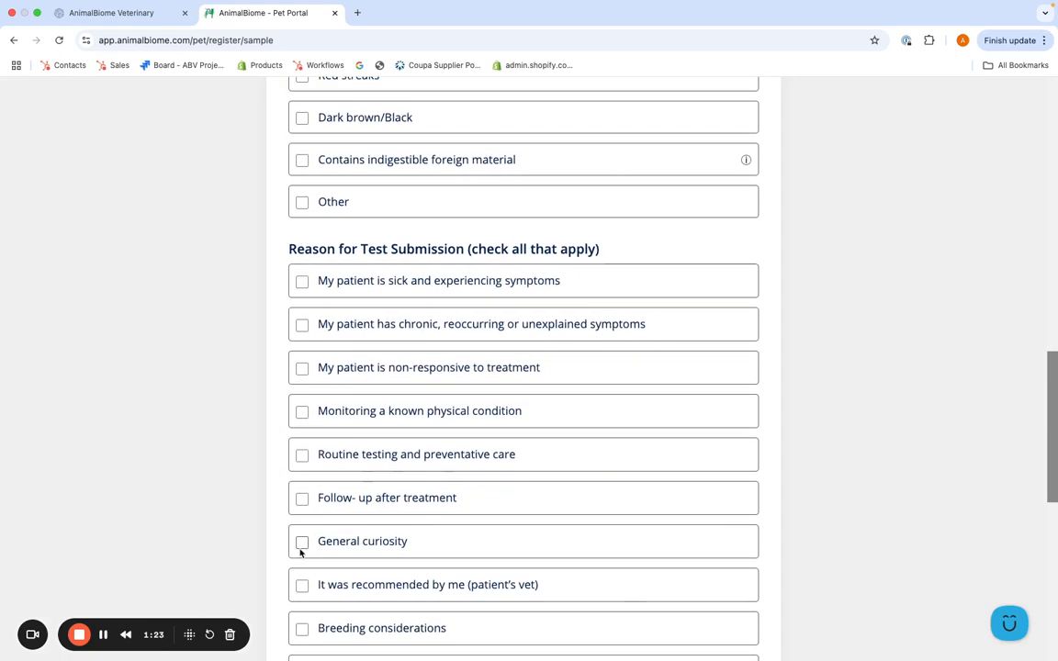
{"action": "left_click", "coordinate": [303, 584]}
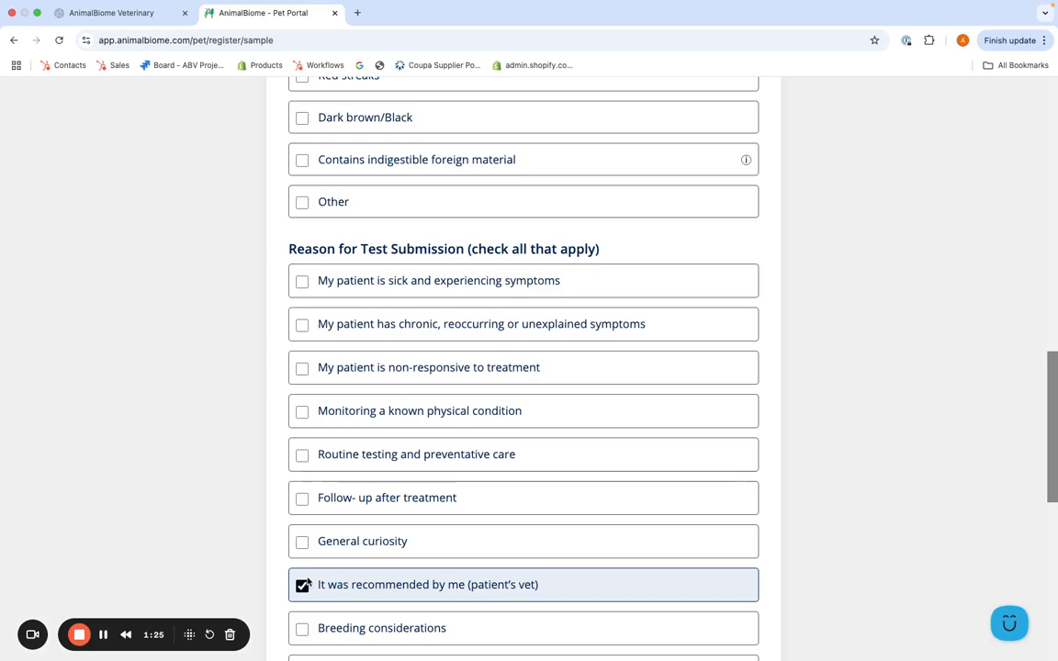
{"action": "scroll", "coordinate": [303, 579], "scroll_direction": "down", "scroll_amount": 1}
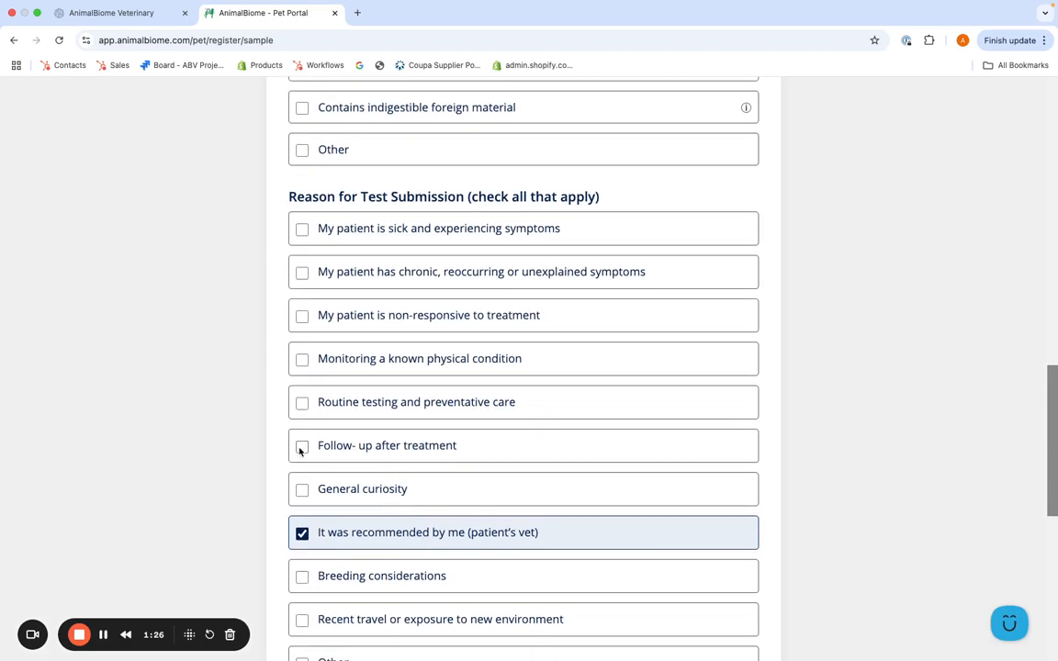
{"action": "left_click", "coordinate": [301, 447]}
{"action": "scroll", "coordinate": [349, 464], "scroll_direction": "down", "scroll_amount": 5}
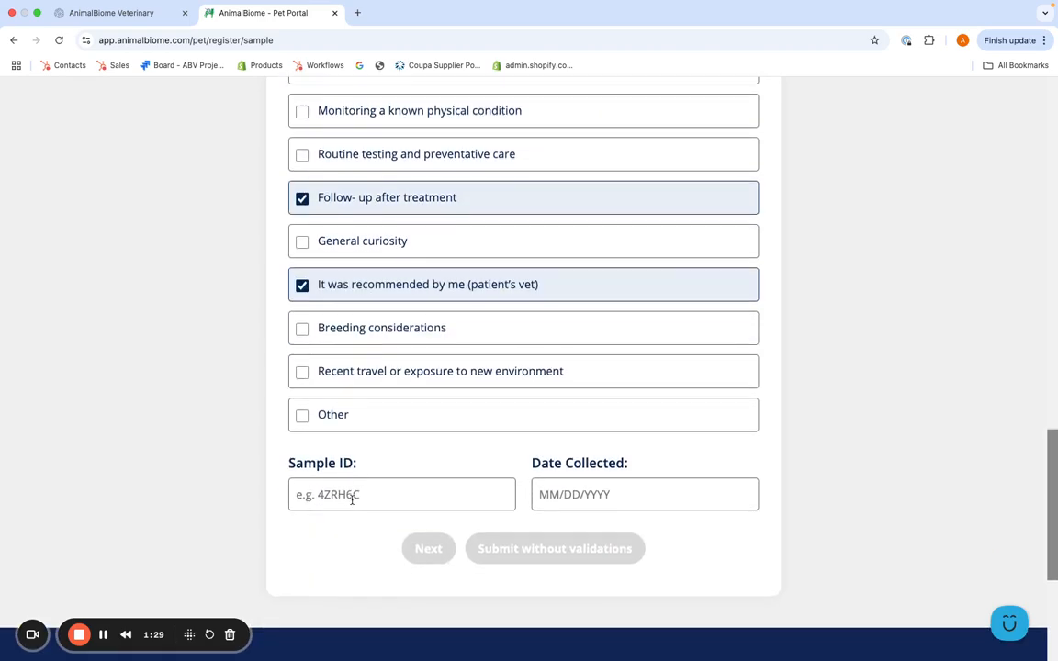
{"action": "left_click", "coordinate": [352, 497]}
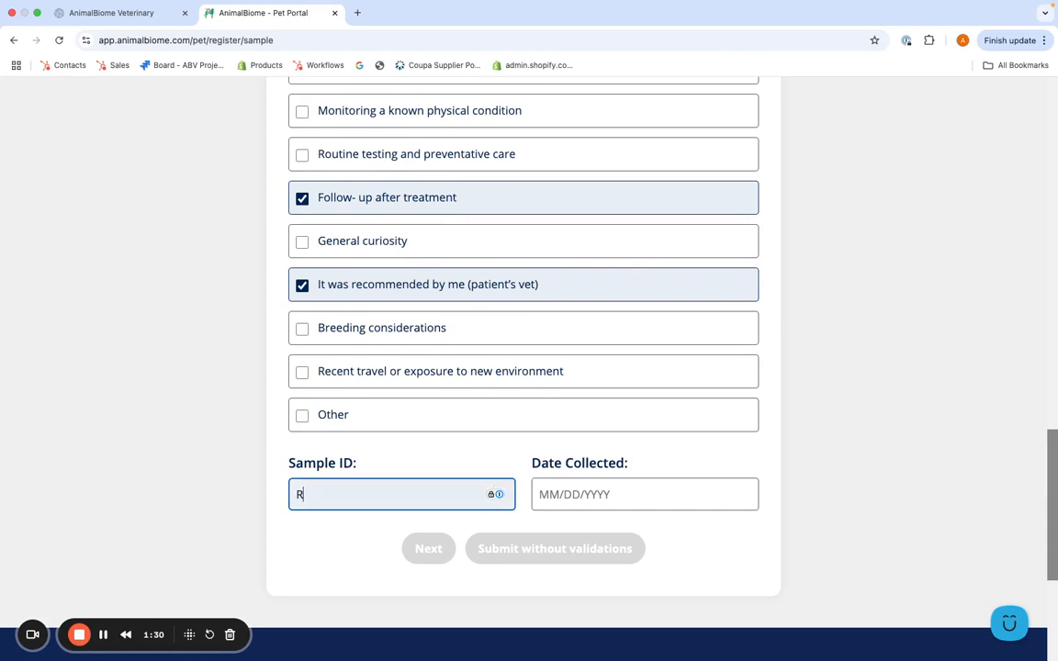
{"action": "key", "text": "Tab"}
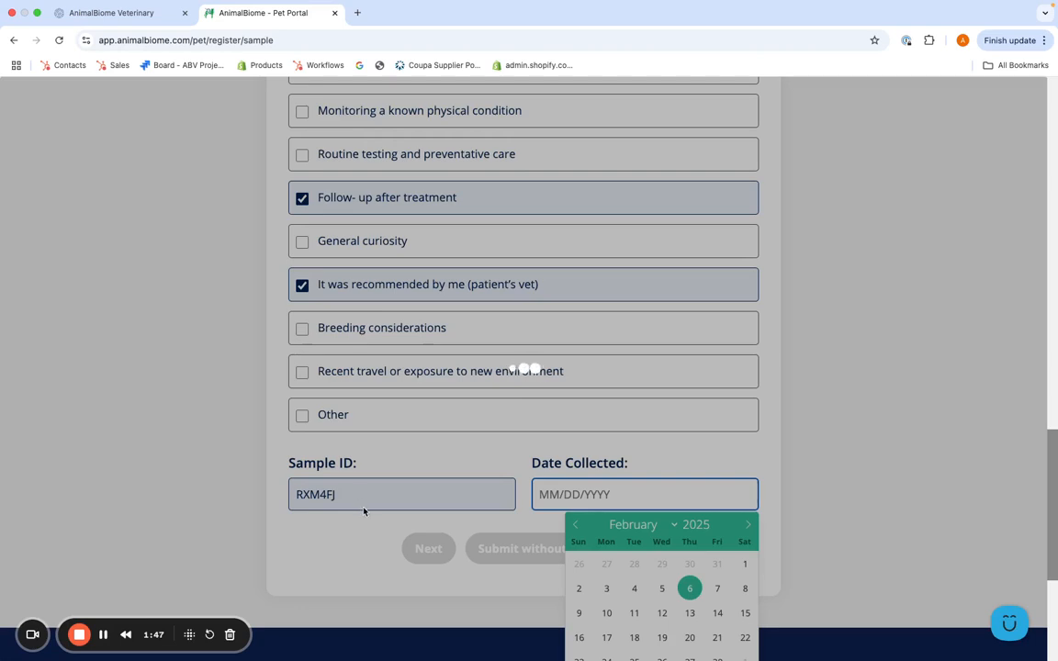
{"action": "left_click", "coordinate": [105, 640]}
{"action": "left_click", "coordinate": [597, 502]}
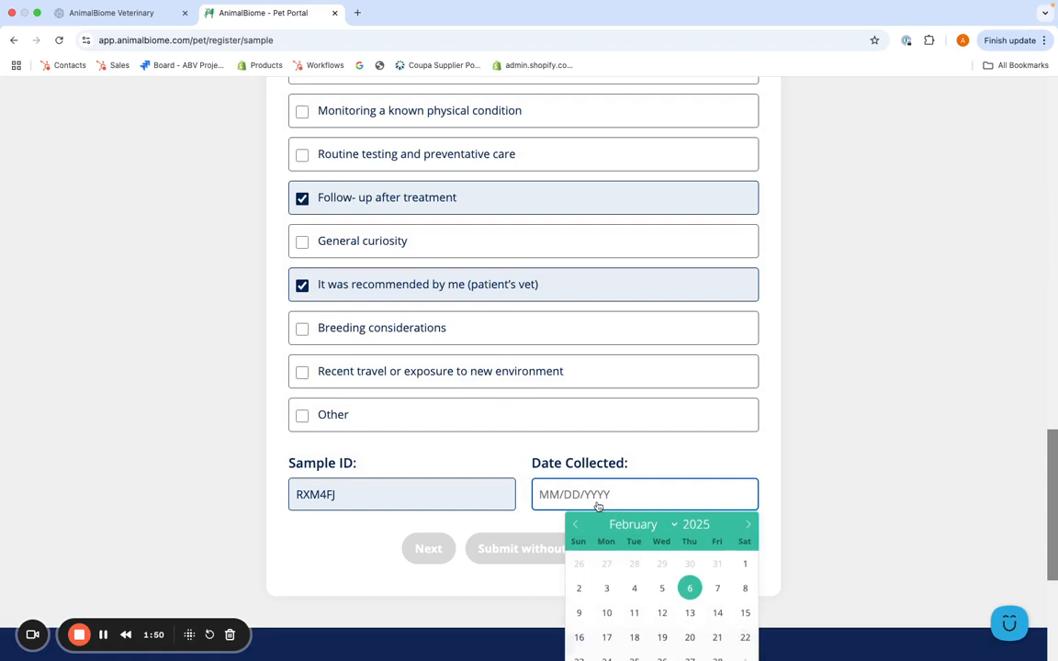
{"action": "left_click", "coordinate": [604, 596]}
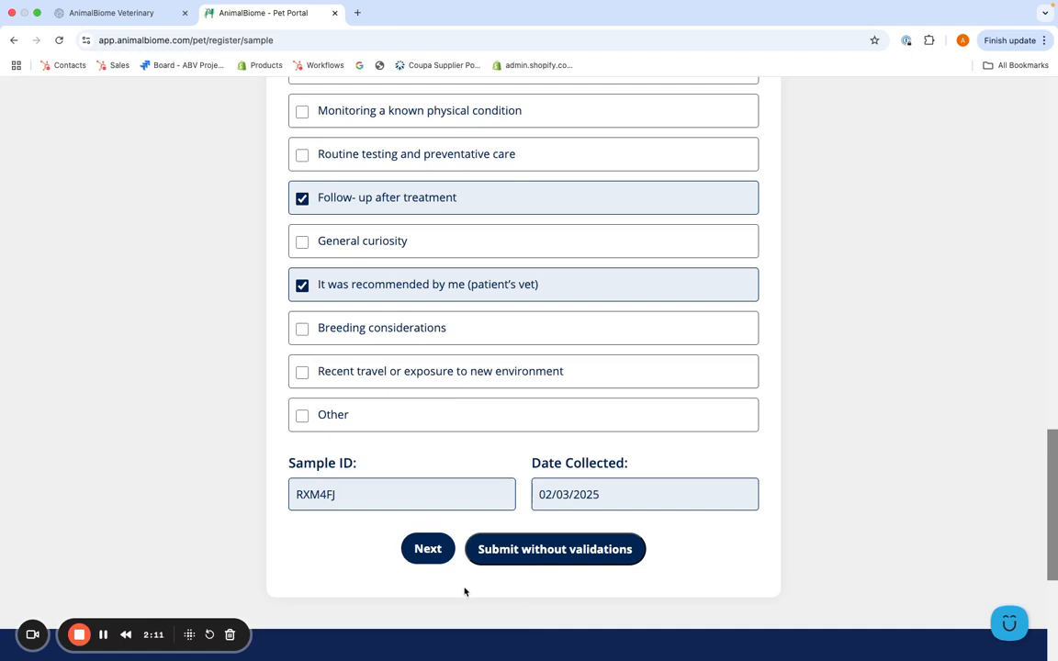
On the patient health step, rate Otis's body condition as 5
{"action": "left_click", "coordinate": [428, 550]}
{"action": "scroll", "coordinate": [438, 556], "scroll_direction": "down", "scroll_amount": 2}
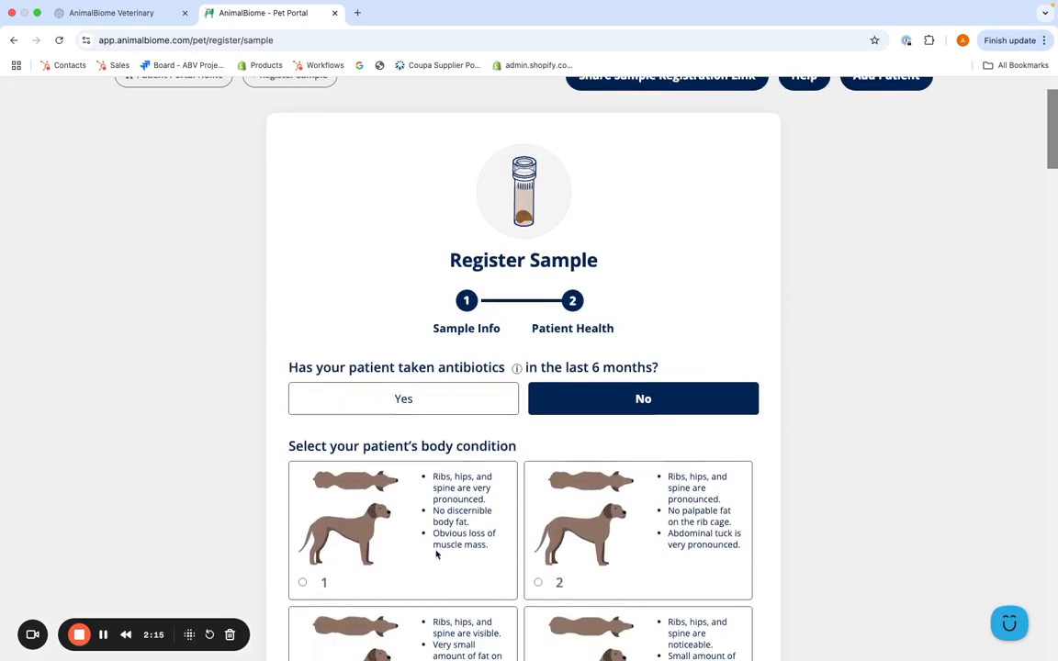
{"action": "scroll", "coordinate": [437, 554], "scroll_direction": "down", "scroll_amount": 5}
{"action": "left_click", "coordinate": [435, 549]}
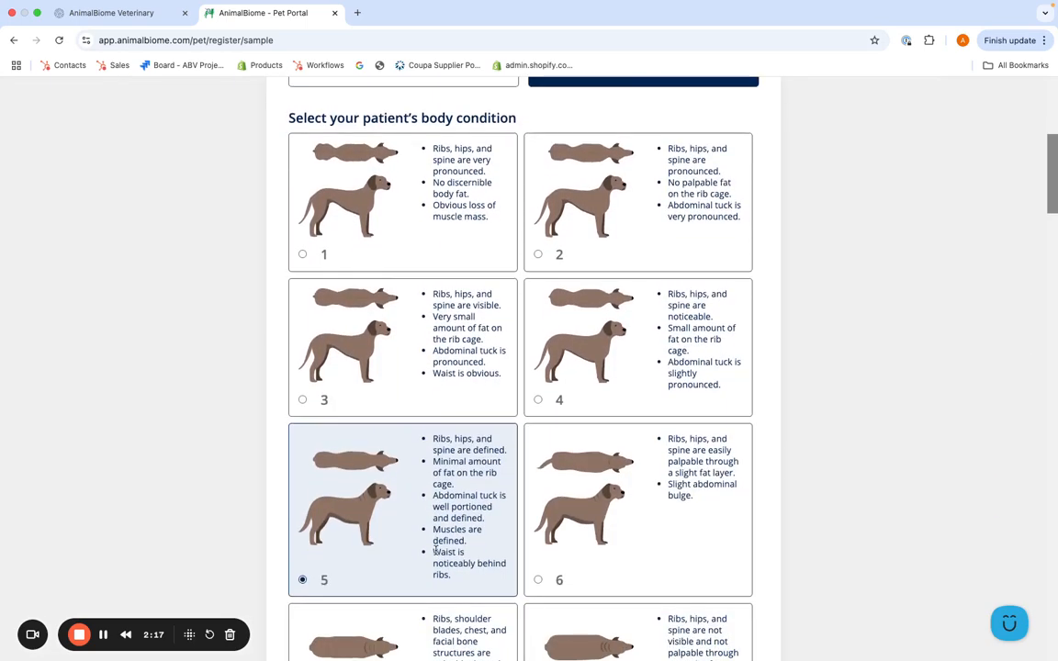
{"action": "scroll", "coordinate": [435, 549], "scroll_direction": "down", "scroll_amount": 5}
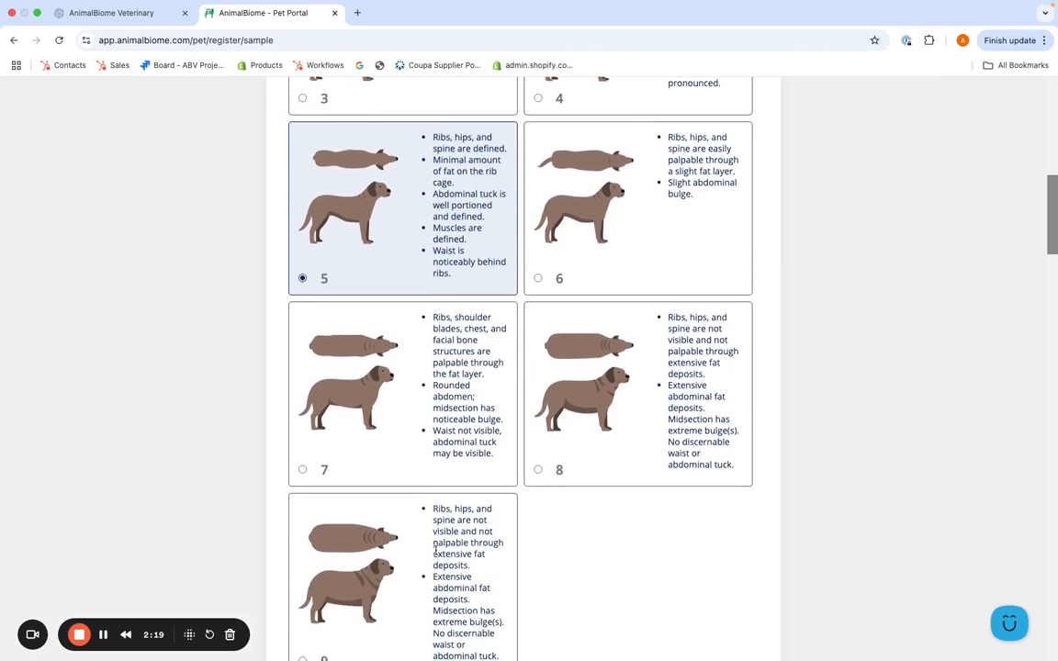
{"action": "scroll", "coordinate": [435, 549], "scroll_direction": "down", "scroll_amount": 1}
{"action": "scroll", "coordinate": [436, 550], "scroll_direction": "up", "scroll_amount": 5}
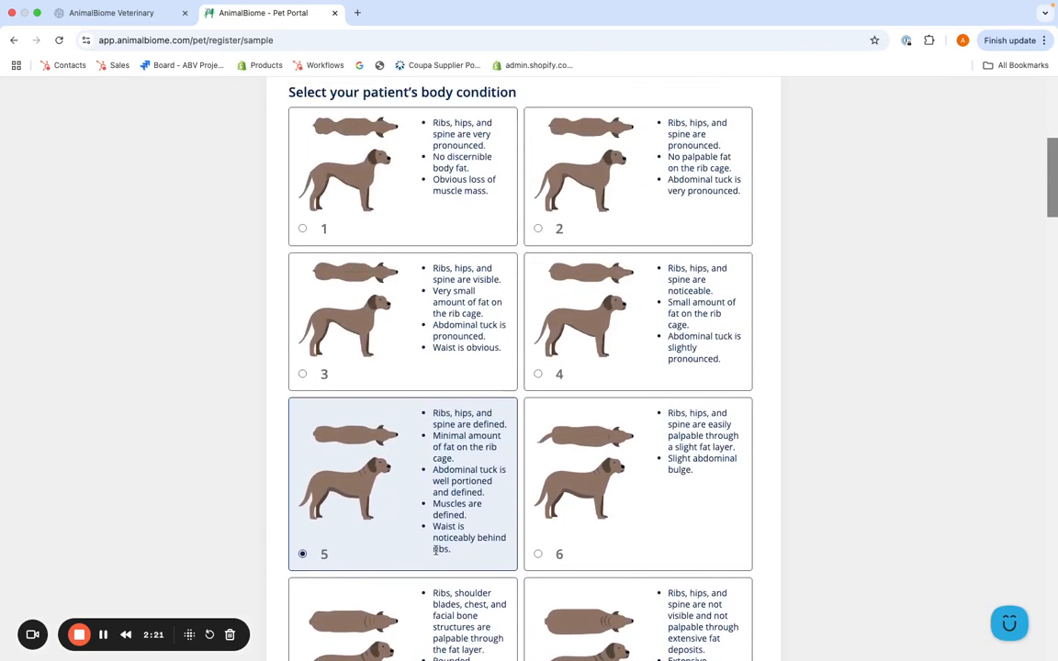
{"action": "scroll", "coordinate": [436, 549], "scroll_direction": "up", "scroll_amount": 5}
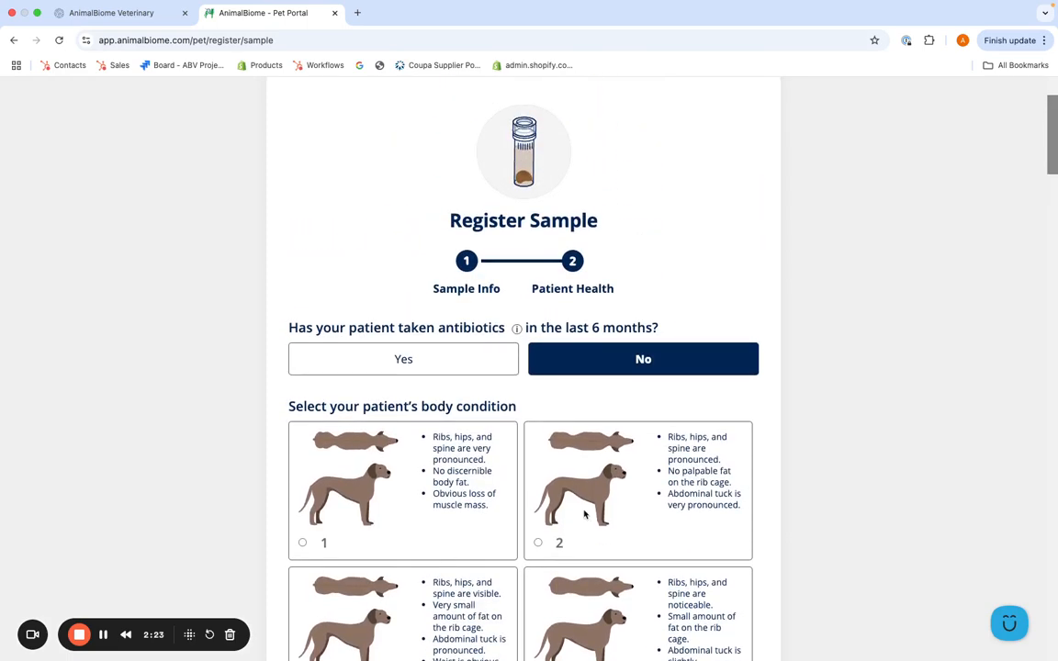
{"action": "scroll", "coordinate": [509, 455], "scroll_direction": "down", "scroll_amount": 6}
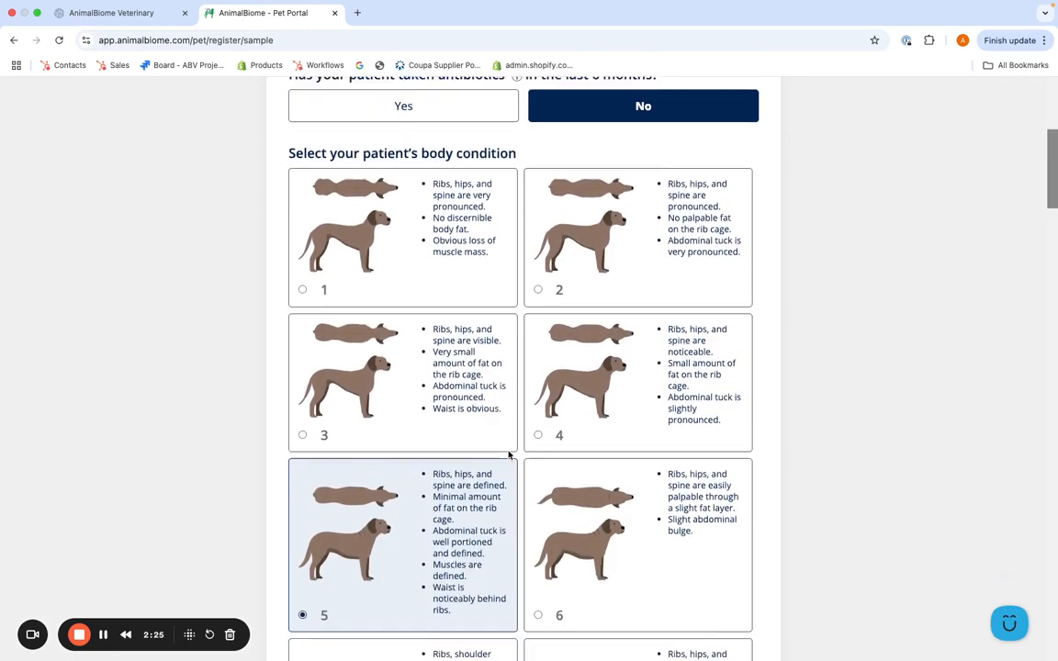
{"action": "scroll", "coordinate": [509, 455], "scroll_direction": "up", "scroll_amount": 2}
{"action": "scroll", "coordinate": [509, 454], "scroll_direction": "down", "scroll_amount": 5}
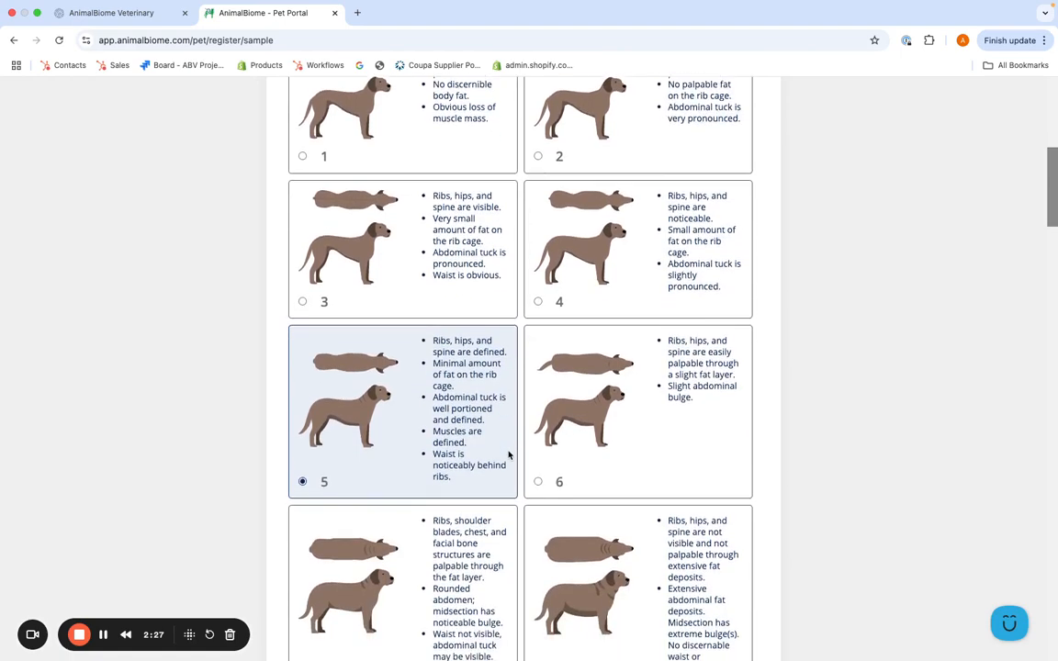
{"action": "scroll", "coordinate": [509, 454], "scroll_direction": "down", "scroll_amount": 8}
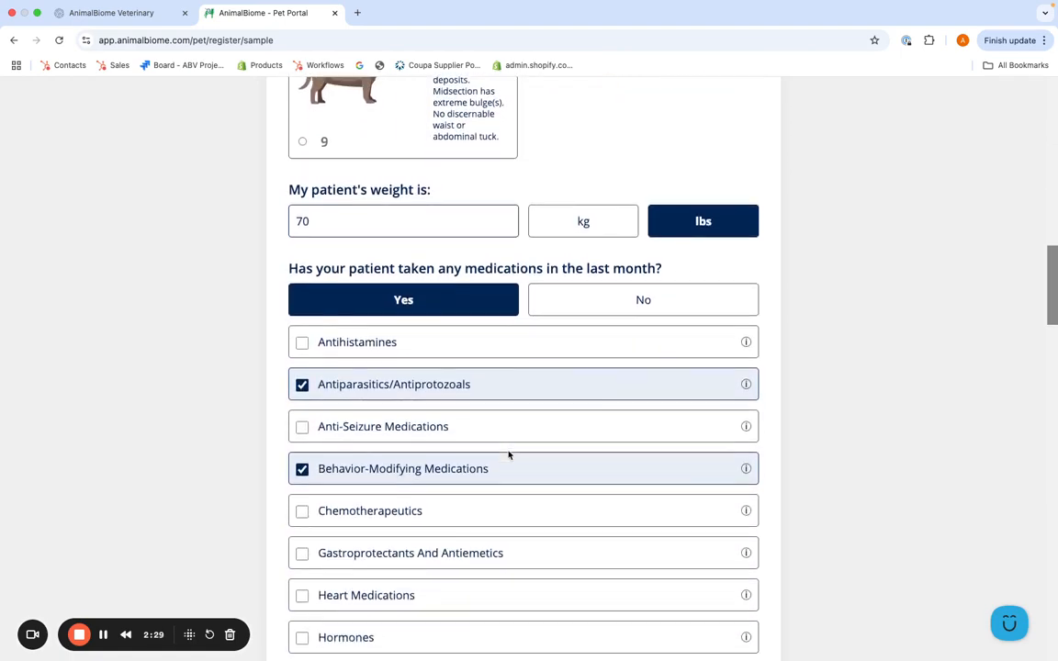
{"action": "scroll", "coordinate": [509, 454], "scroll_direction": "down", "scroll_amount": 6}
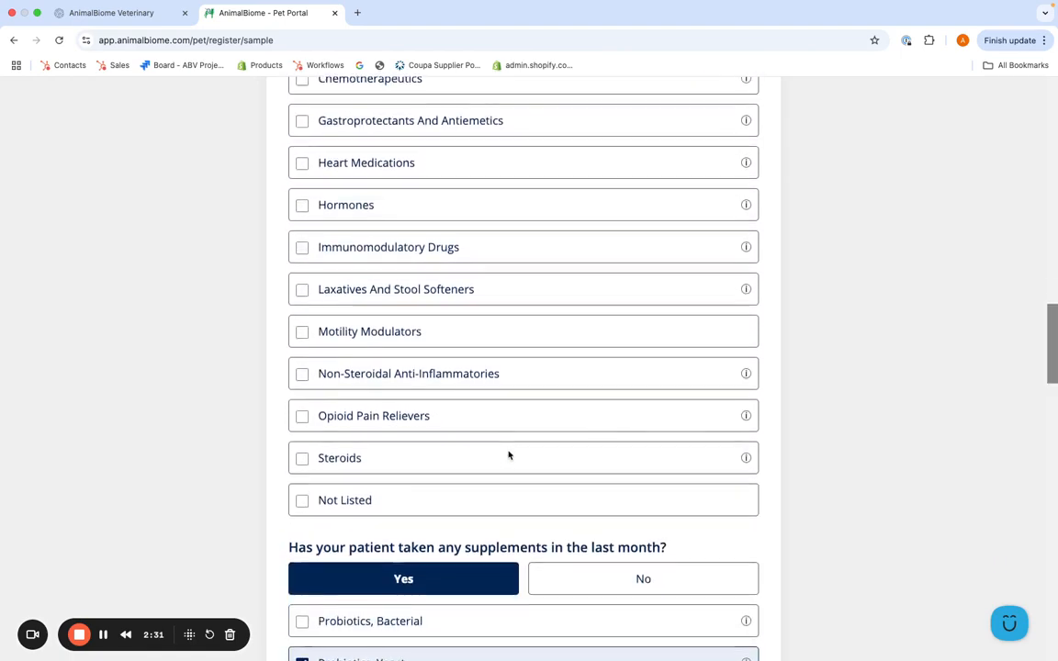
{"action": "scroll", "coordinate": [509, 455], "scroll_direction": "down", "scroll_amount": 4}
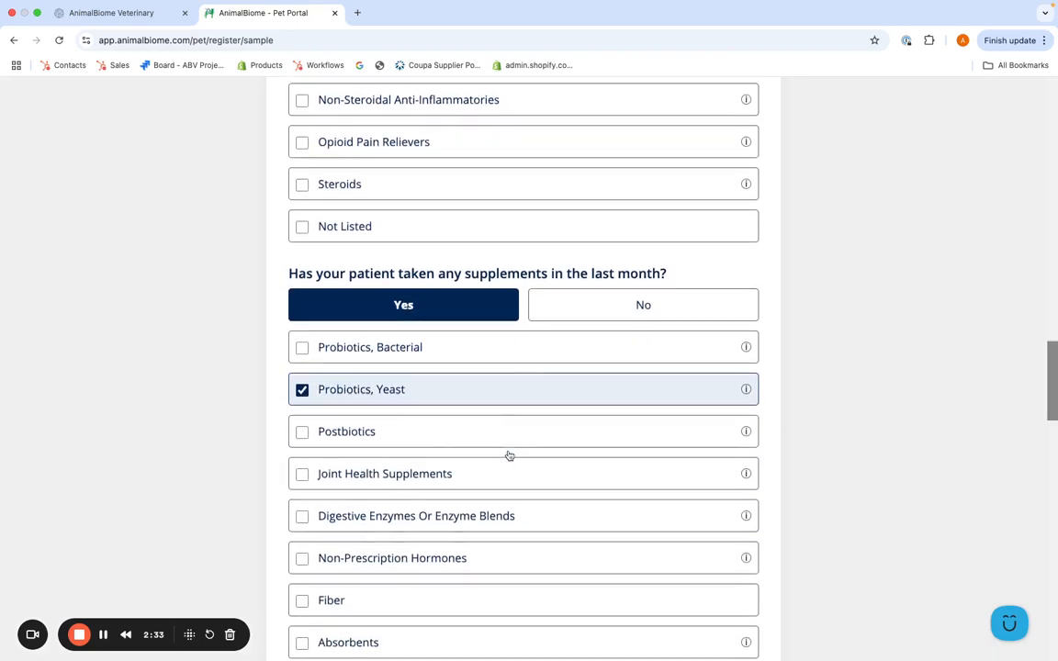
{"action": "scroll", "coordinate": [509, 451], "scroll_direction": "down", "scroll_amount": 8}
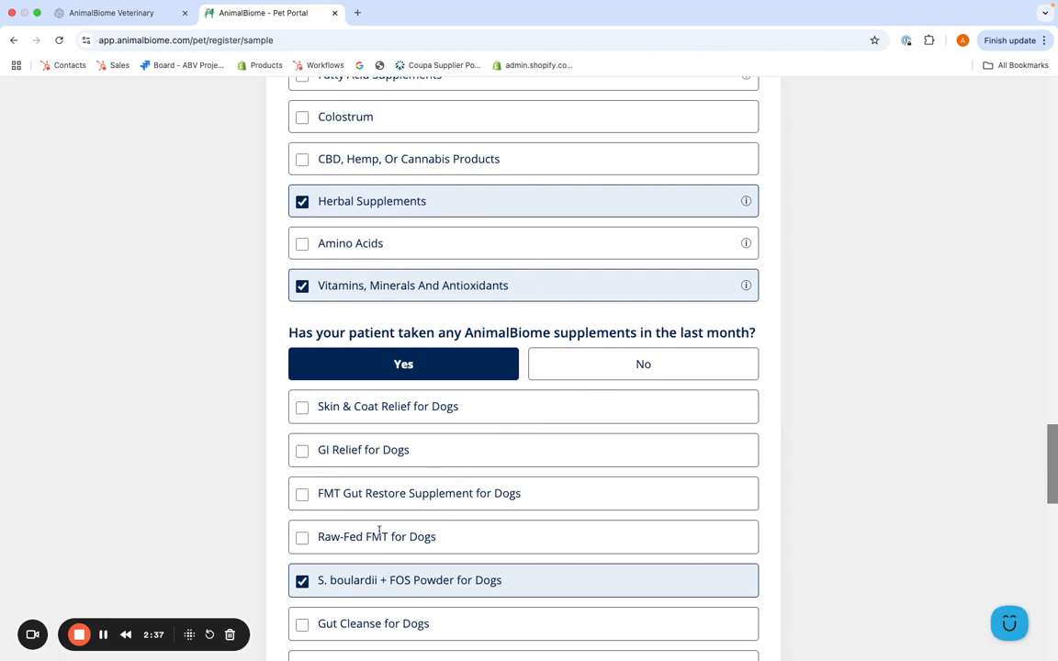
Add FMT Gut Restore Supplement for Dogs, 30 Capsules, and complete the registration
{"action": "left_click", "coordinate": [302, 495]}
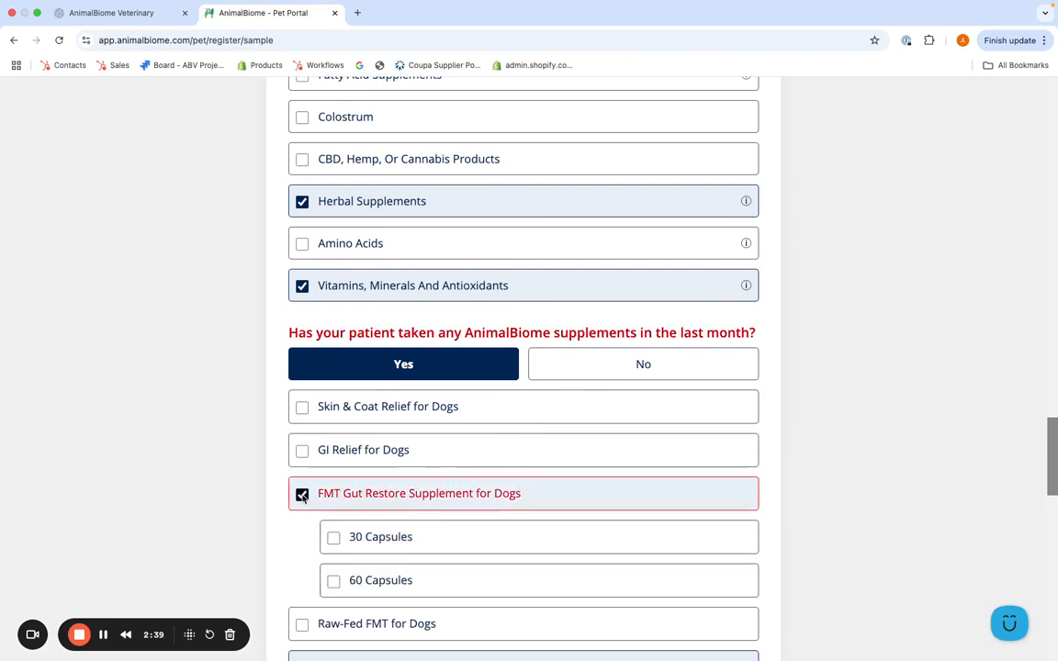
{"action": "left_click", "coordinate": [334, 537]}
{"action": "scroll", "coordinate": [404, 567], "scroll_direction": "down", "scroll_amount": 5}
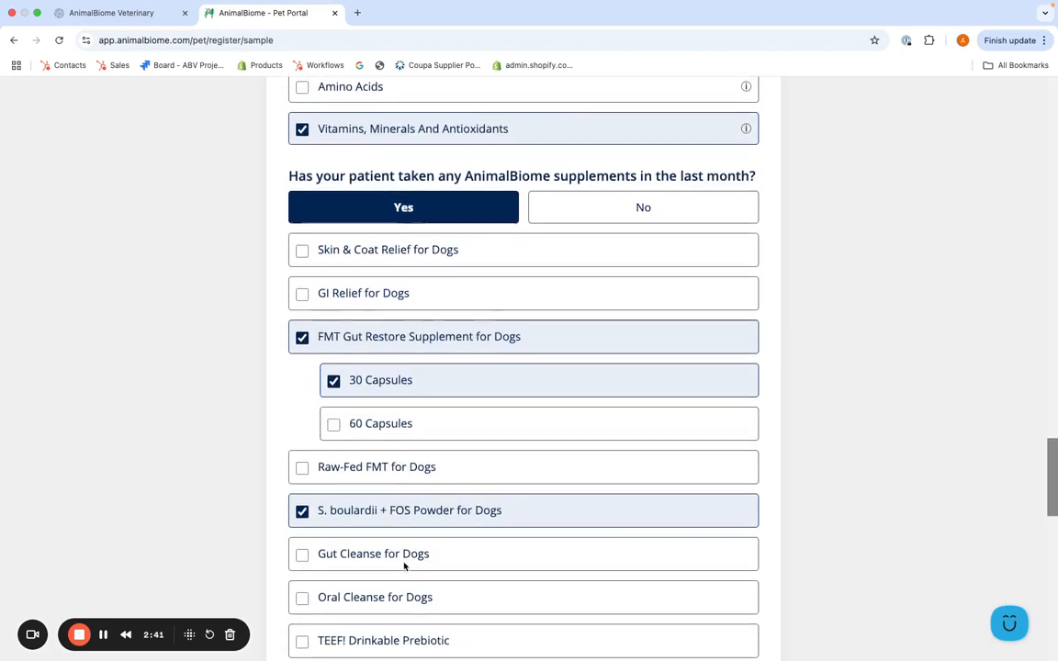
{"action": "scroll", "coordinate": [404, 567], "scroll_direction": "down", "scroll_amount": 5}
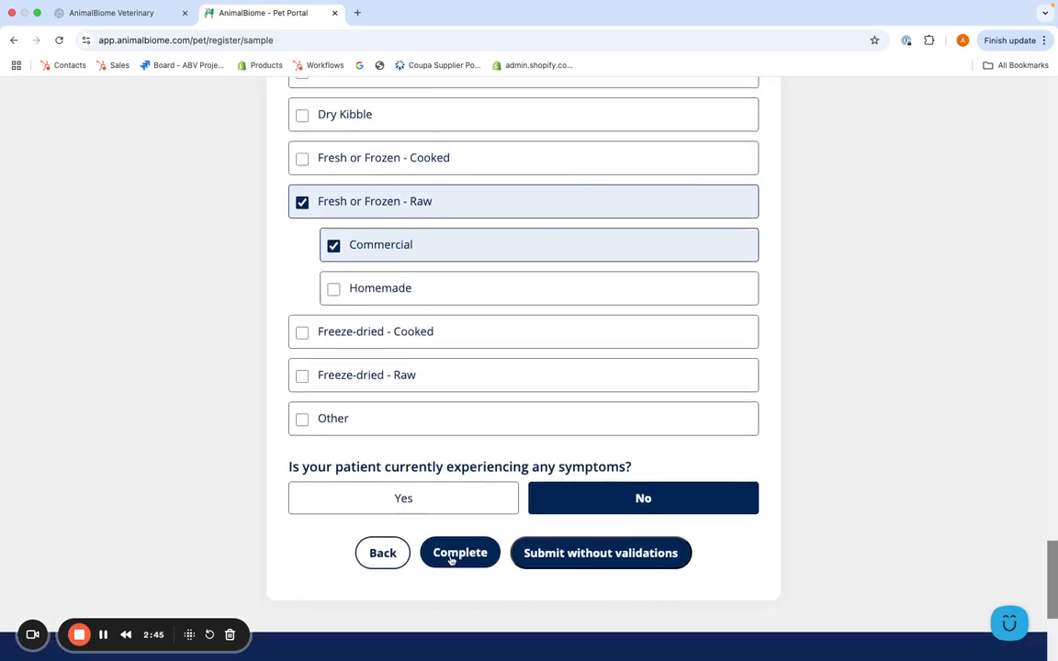
{"action": "left_click", "coordinate": [457, 553]}
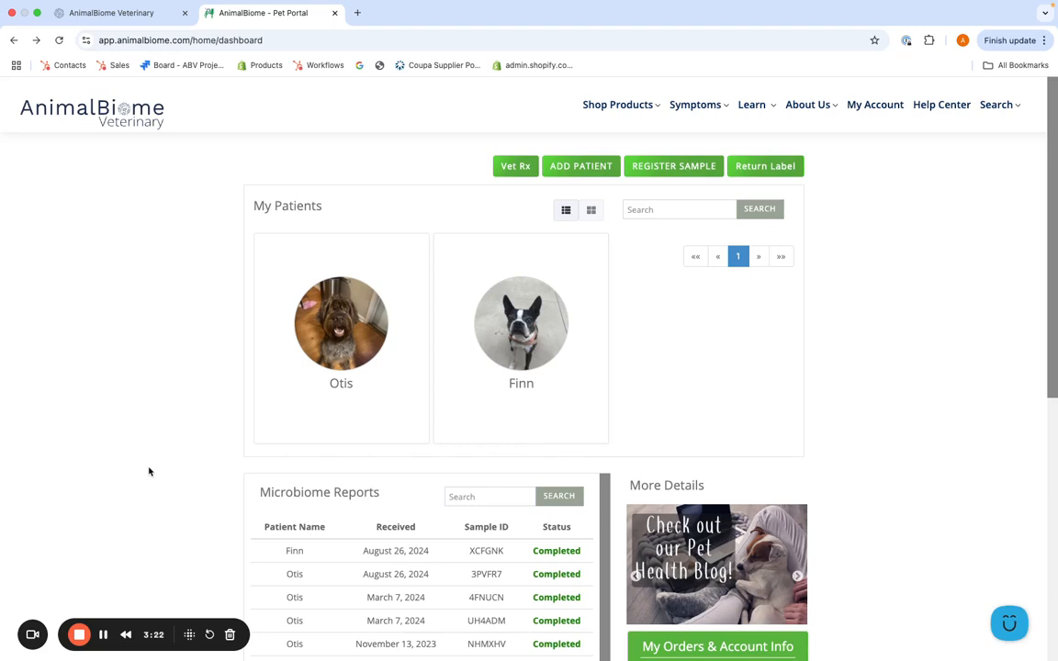
From REGISTER SAMPLE, open the Share Sample Registration Link dialog
{"action": "left_click", "coordinate": [660, 172]}
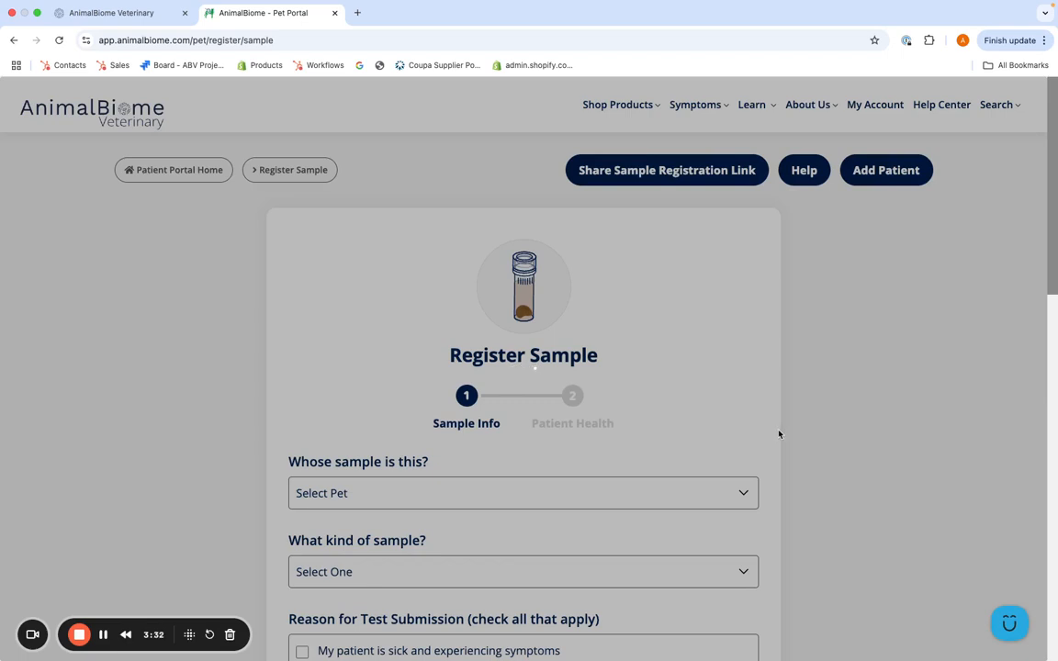
{"action": "scroll", "coordinate": [786, 450], "scroll_direction": "down", "scroll_amount": 1}
{"action": "scroll", "coordinate": [792, 466], "scroll_direction": "down", "scroll_amount": 5}
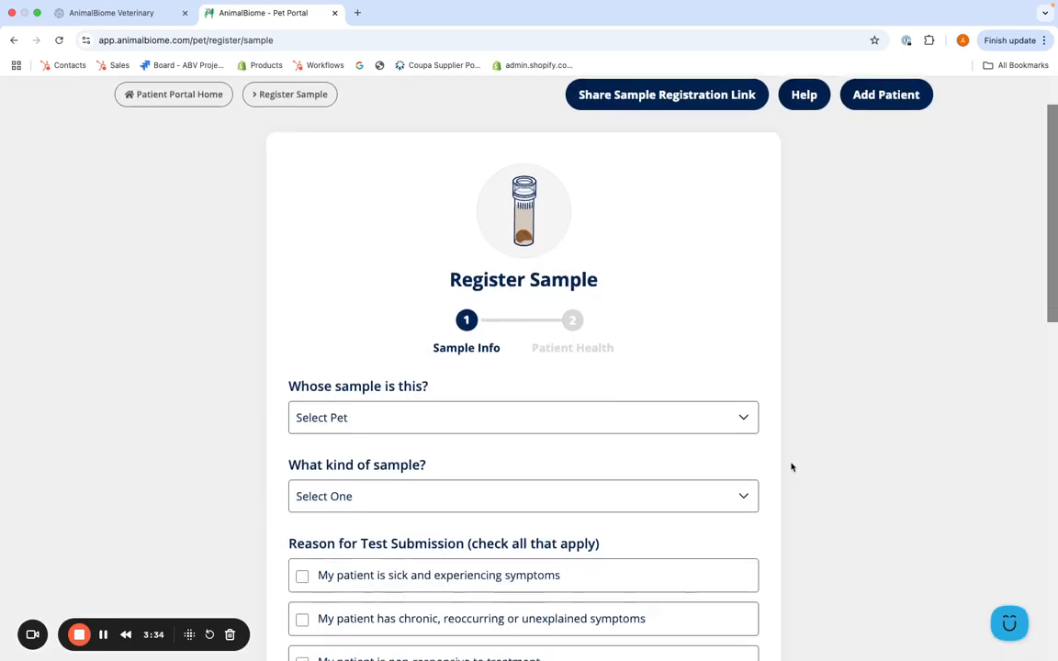
{"action": "scroll", "coordinate": [792, 467], "scroll_direction": "down", "scroll_amount": 3}
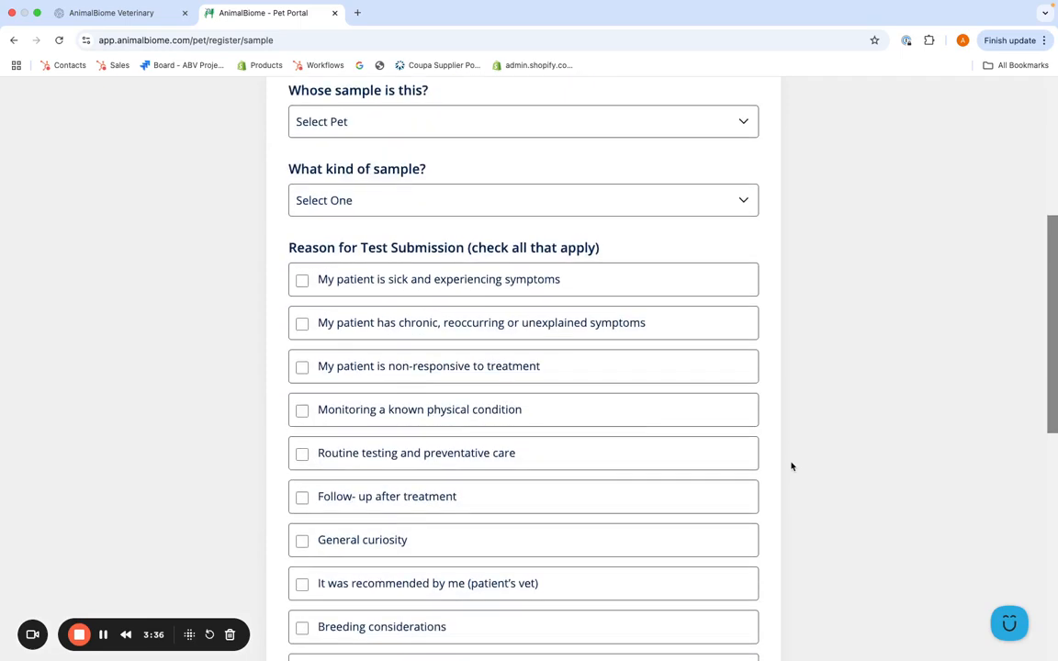
{"action": "scroll", "coordinate": [791, 467], "scroll_direction": "up", "scroll_amount": 9}
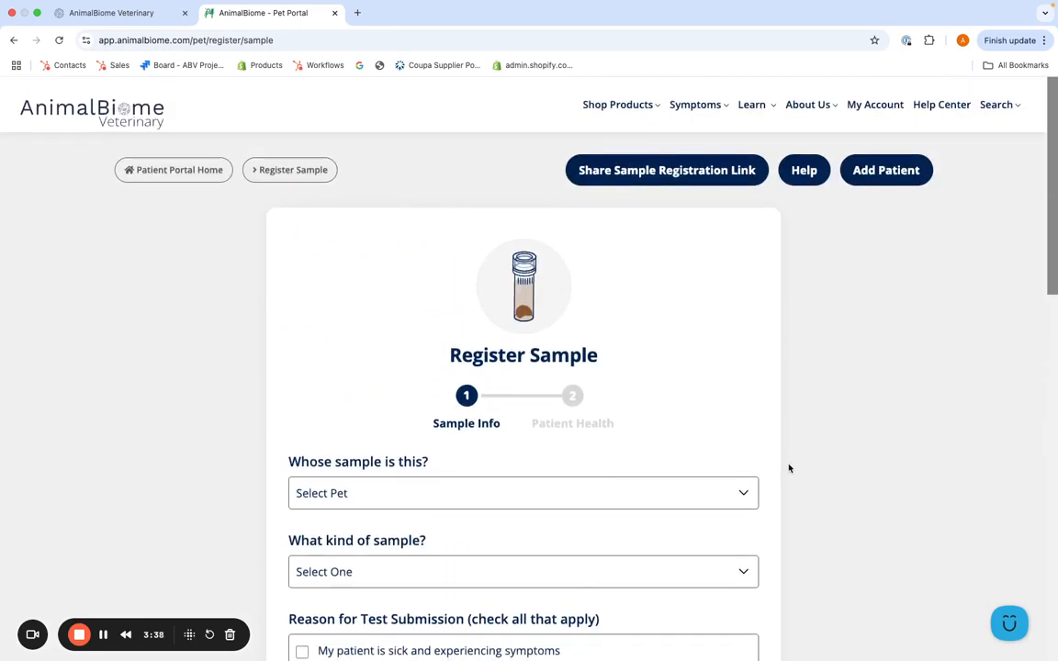
{"action": "left_click", "coordinate": [683, 175]}
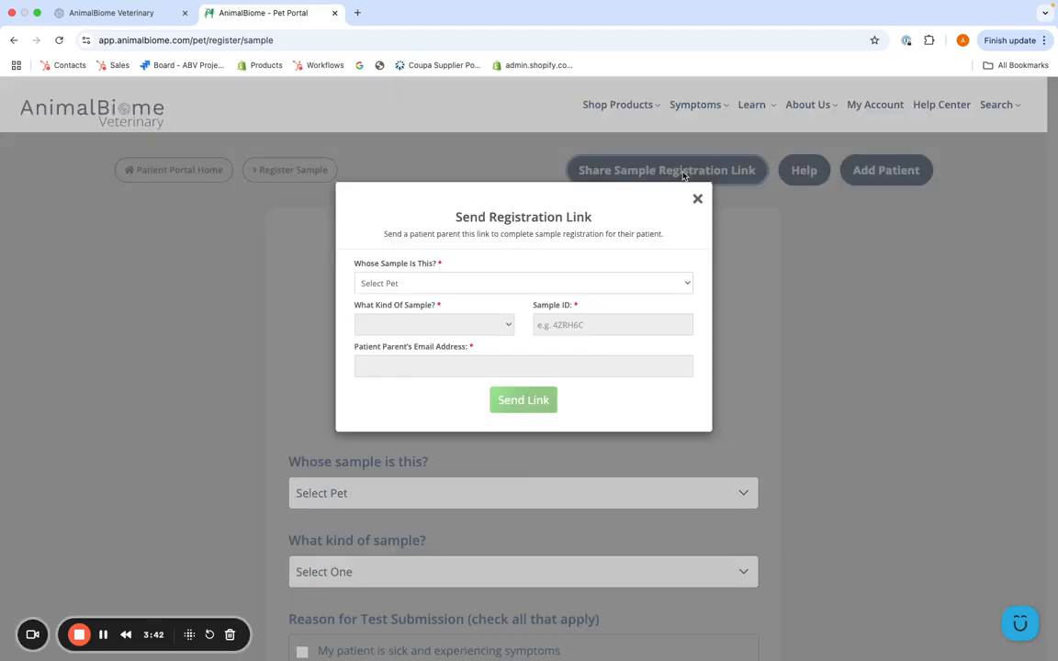
{"action": "left_click", "coordinate": [663, 286]}
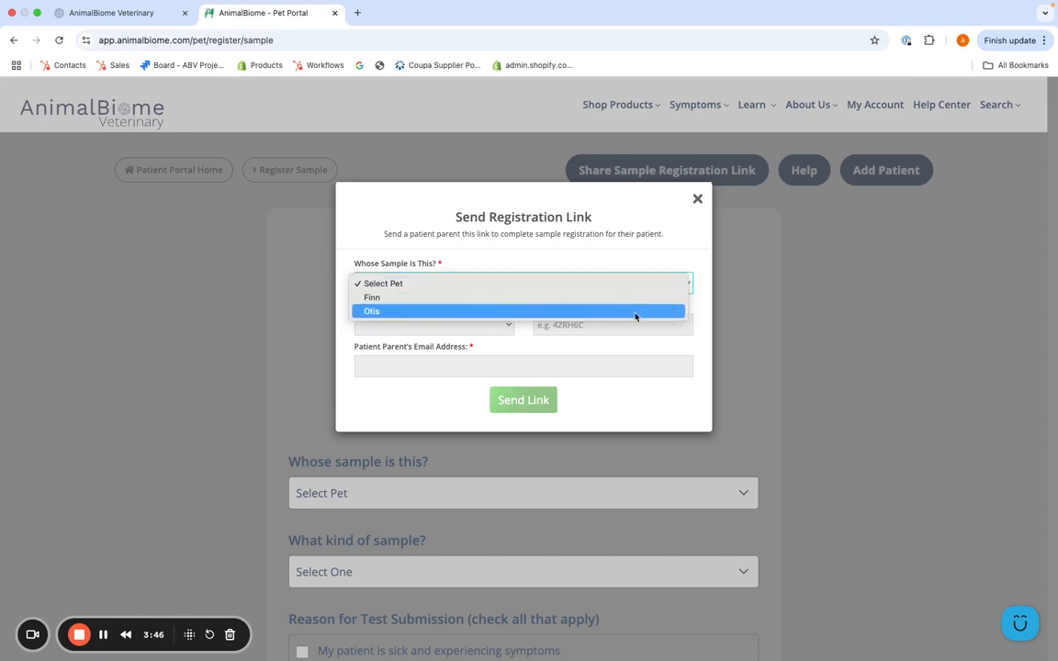
{"action": "left_click", "coordinate": [635, 314]}
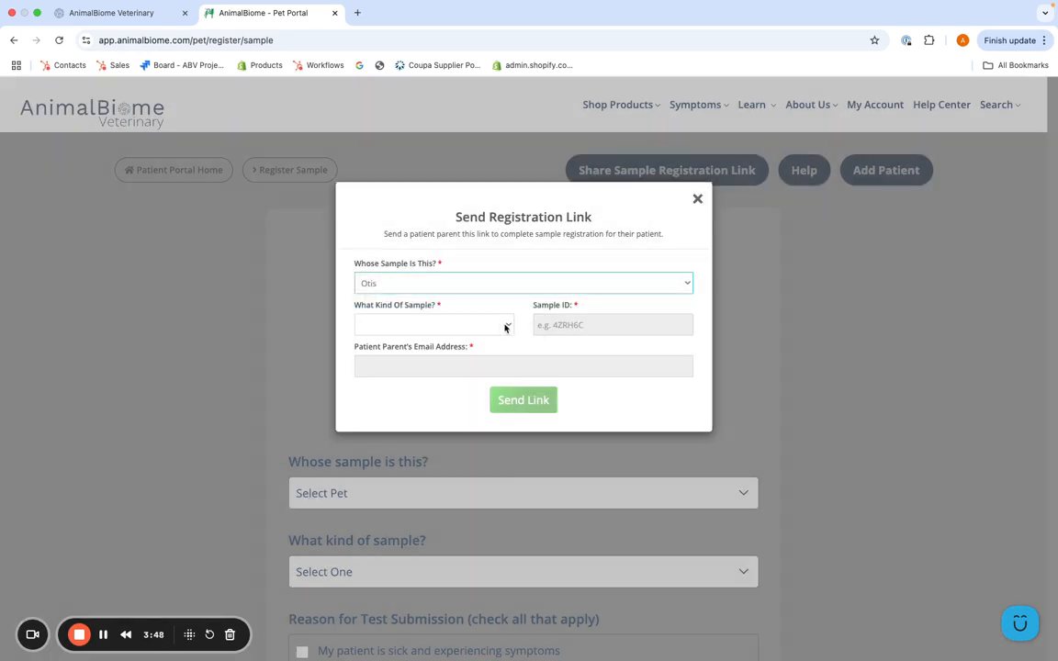
{"action": "left_click", "coordinate": [505, 328]}
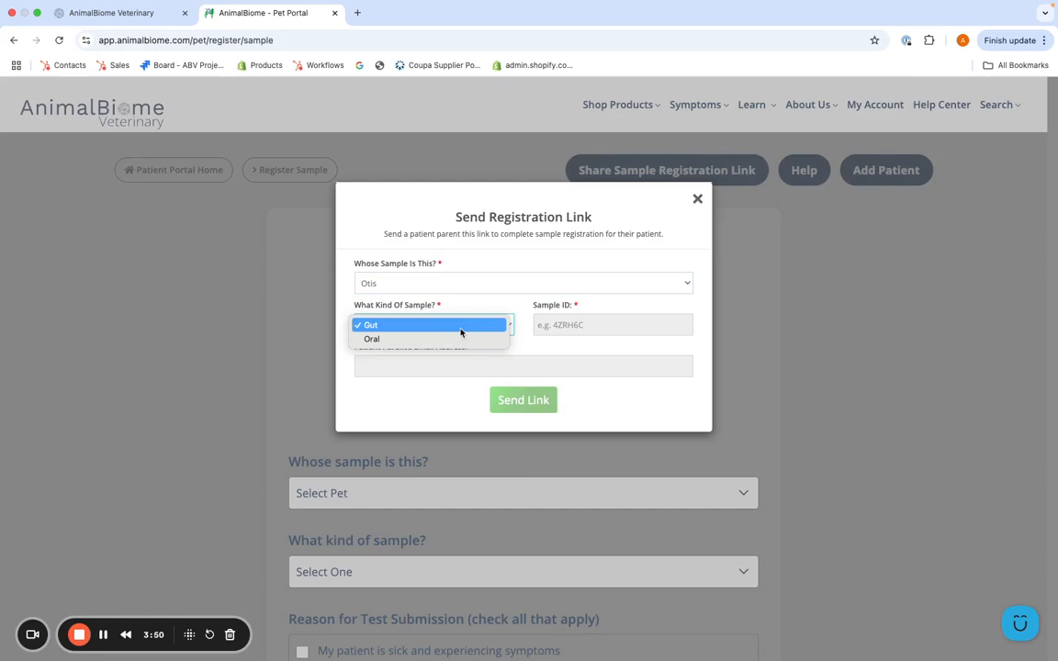
{"action": "left_click", "coordinate": [462, 331]}
{"action": "left_click", "coordinate": [553, 325]}
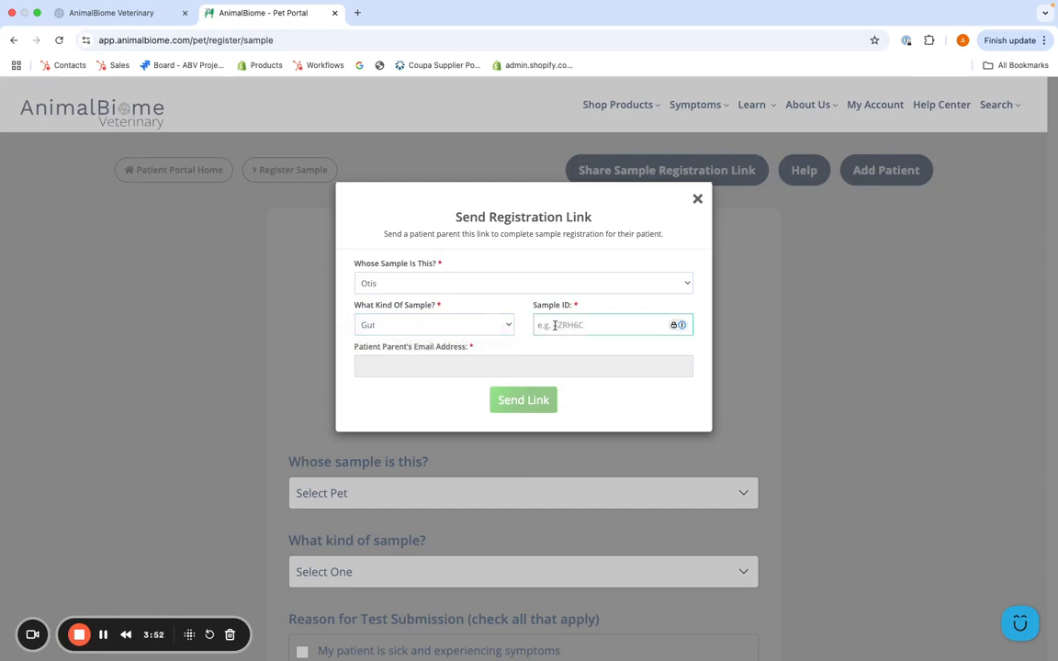
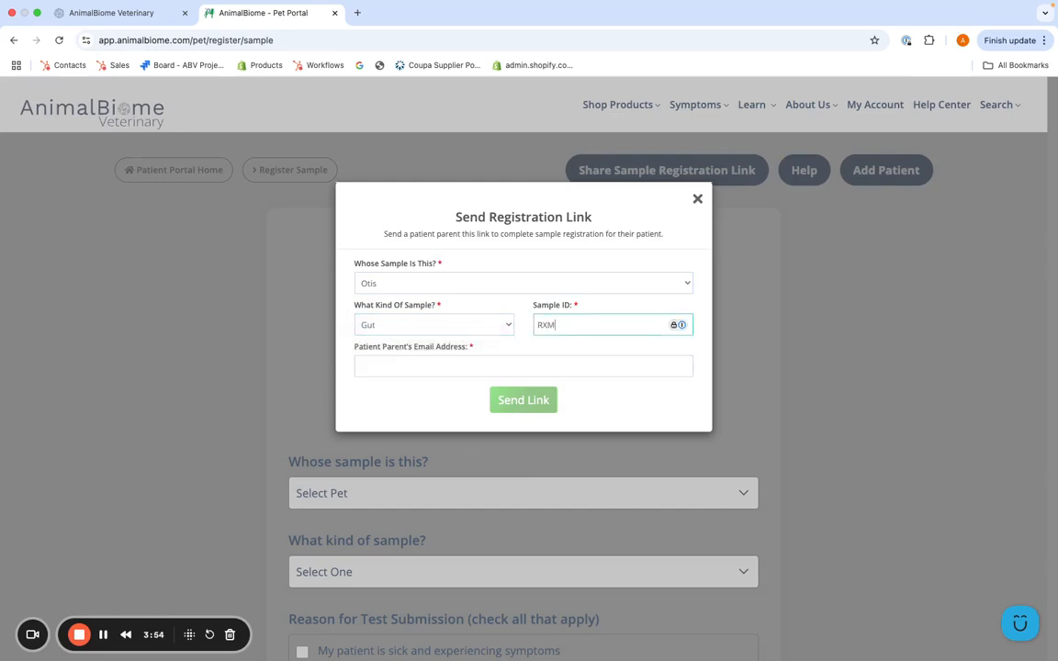
{"action": "left_click", "coordinate": [554, 367]}
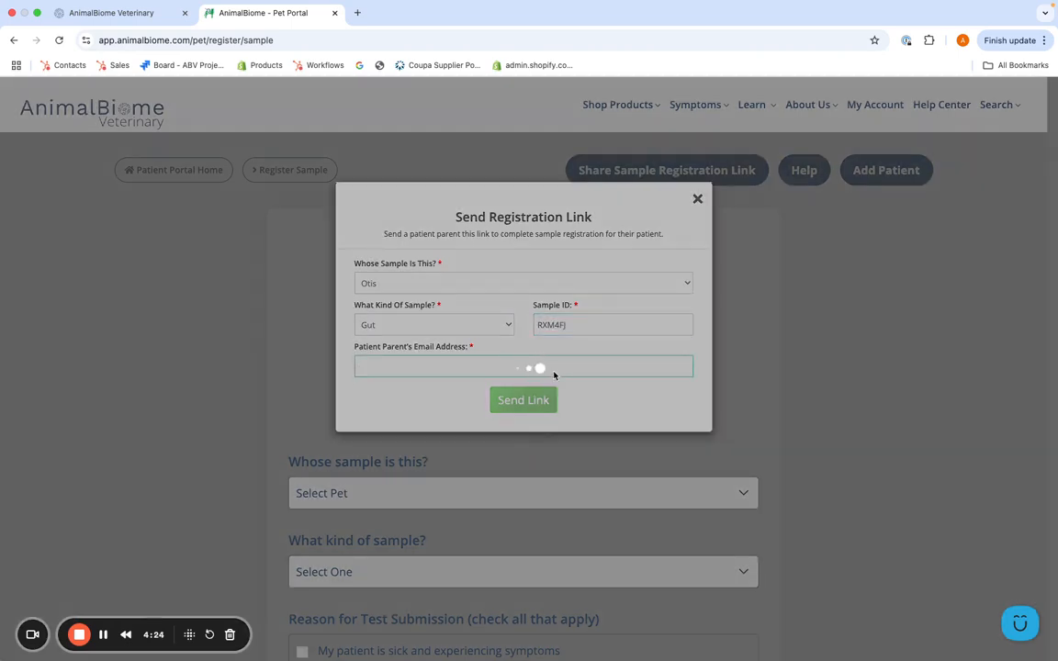
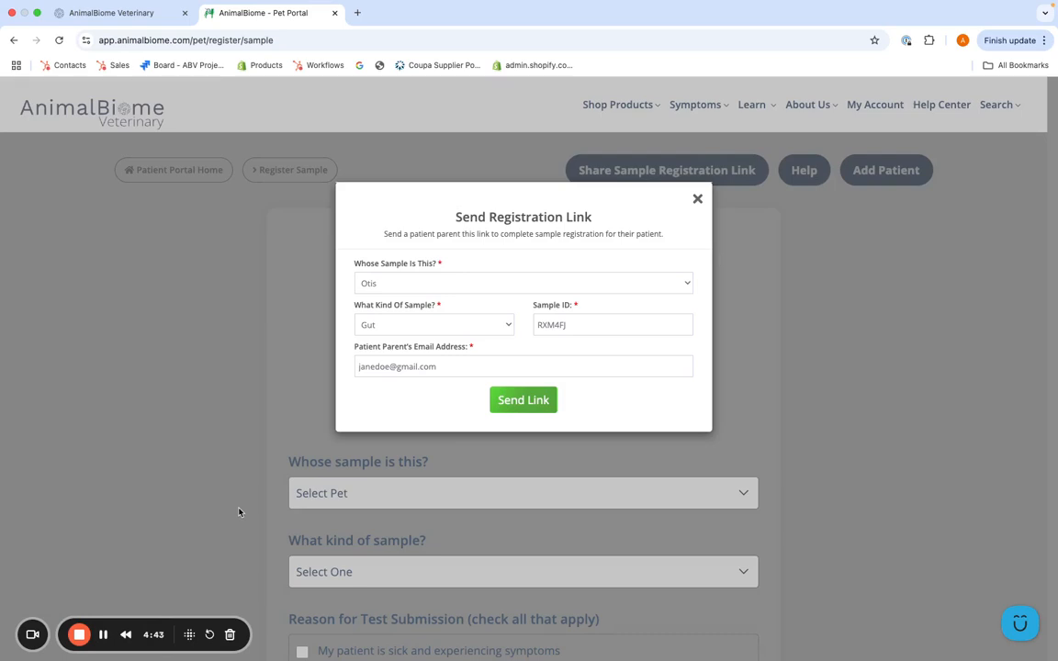
{"action": "left_click", "coordinate": [103, 634]}
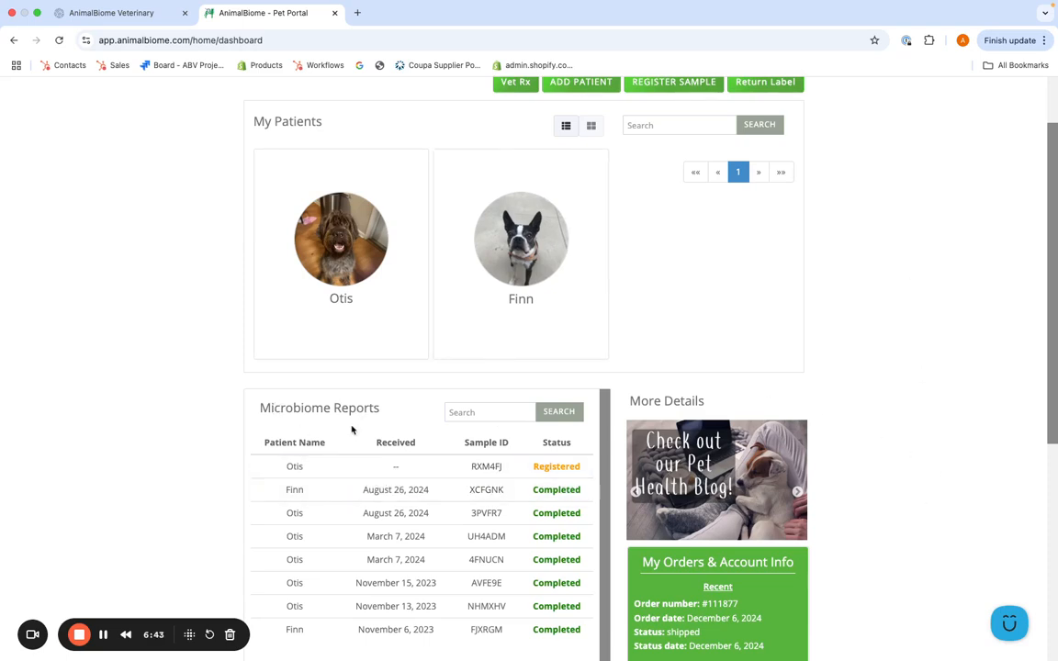
{"action": "scroll", "coordinate": [352, 430], "scroll_direction": "down", "scroll_amount": 1}
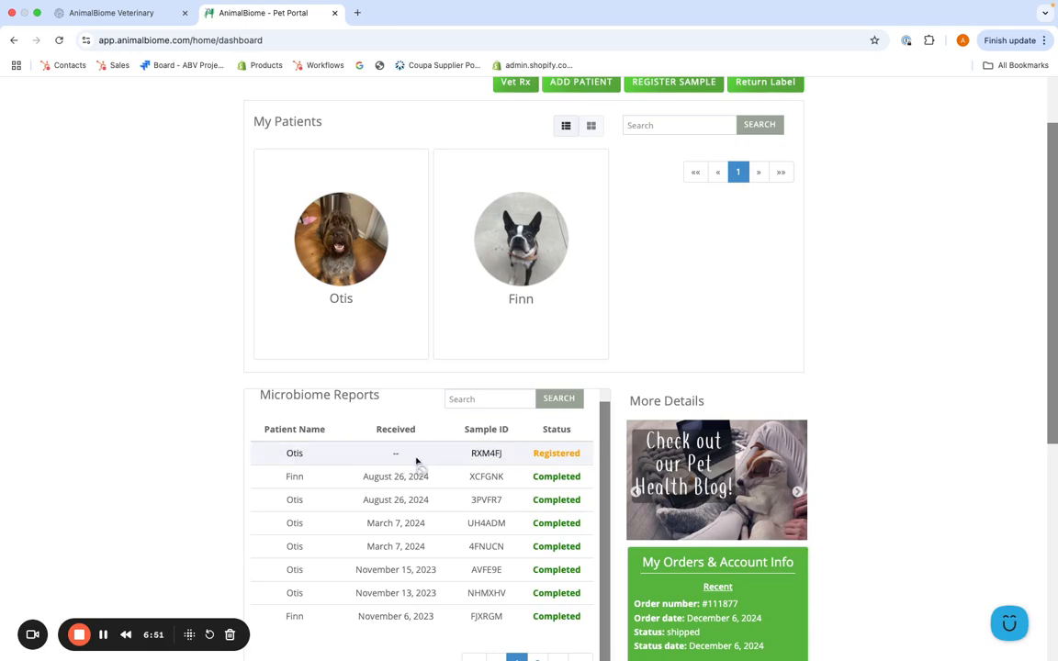
{"action": "mouse_move", "coordinate": [416, 462]}
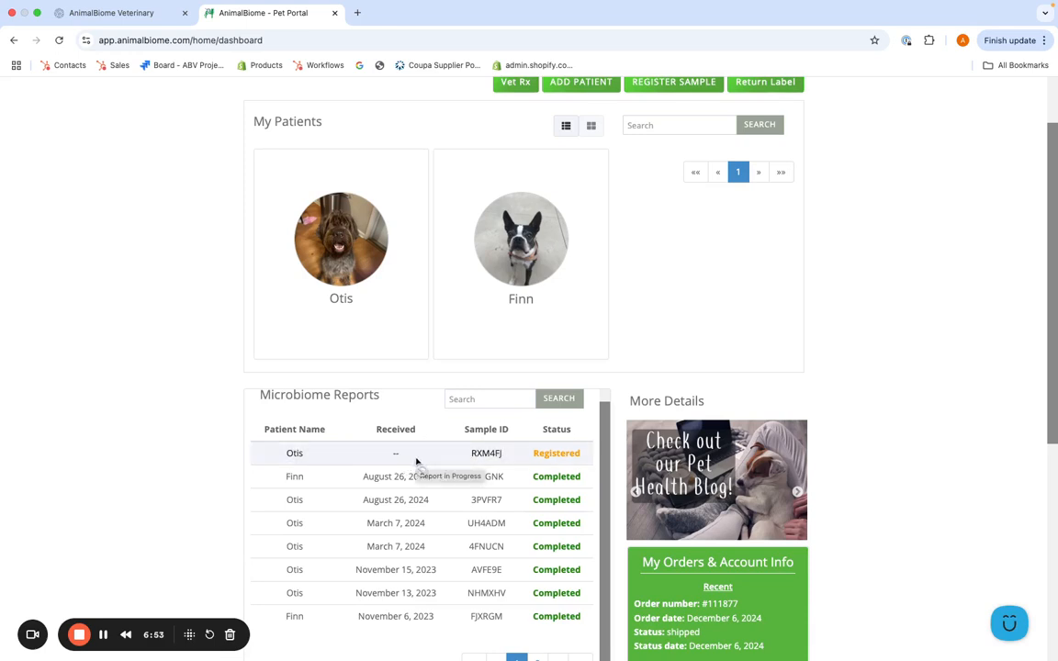